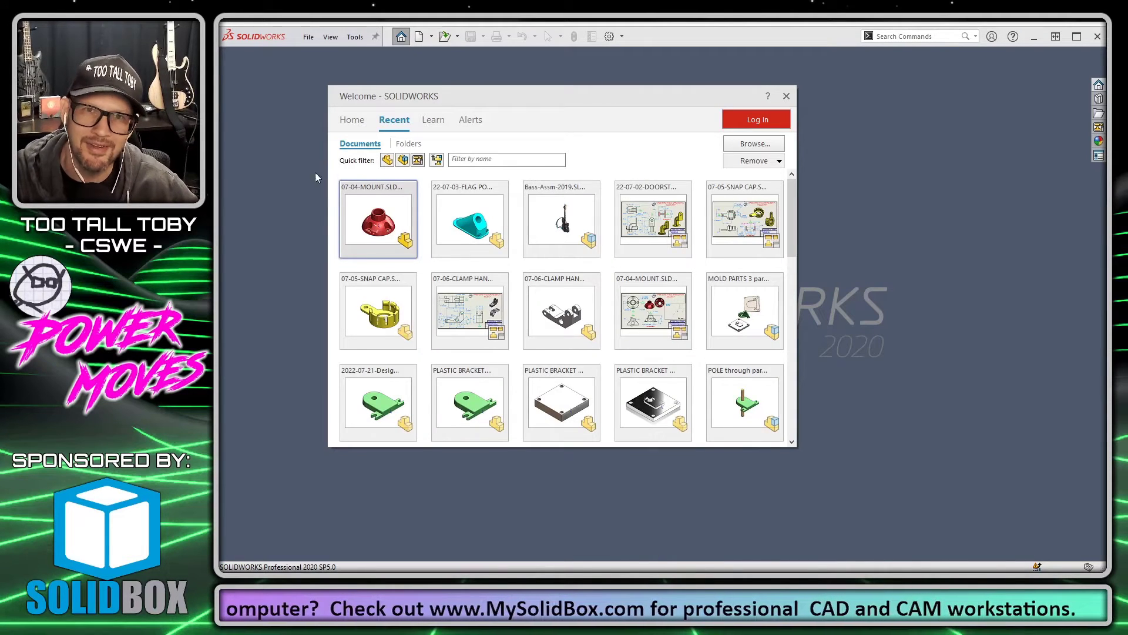
# - Open the 07-04-MOUNT part from the Welcome dialog's recent documents
pyautogui.moveTo(377, 238)
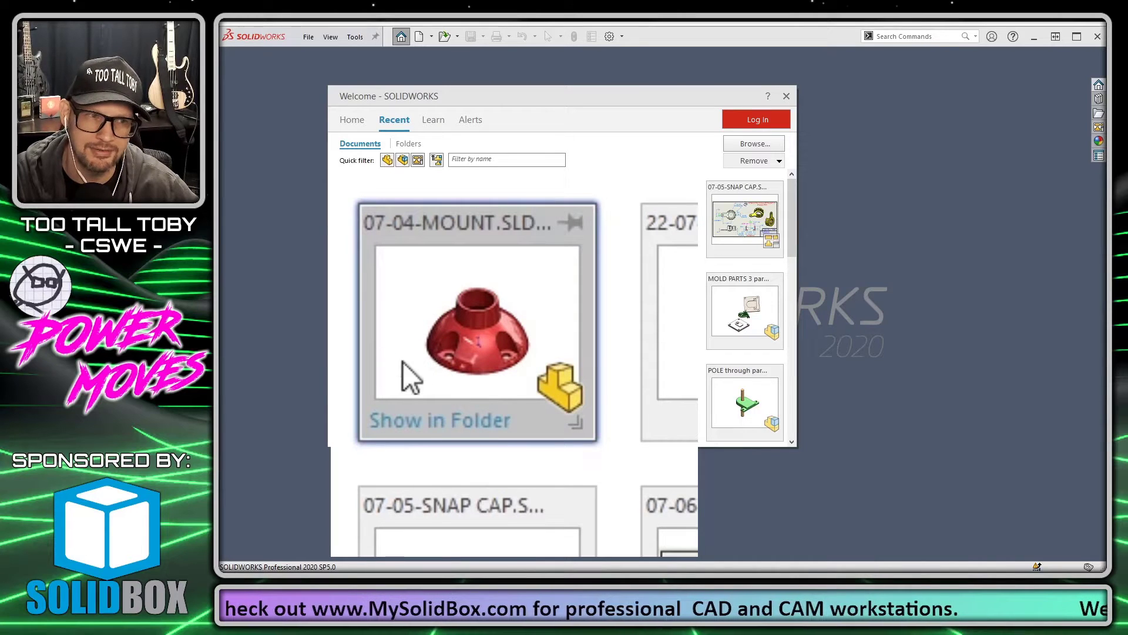
pyautogui.click(488, 352)
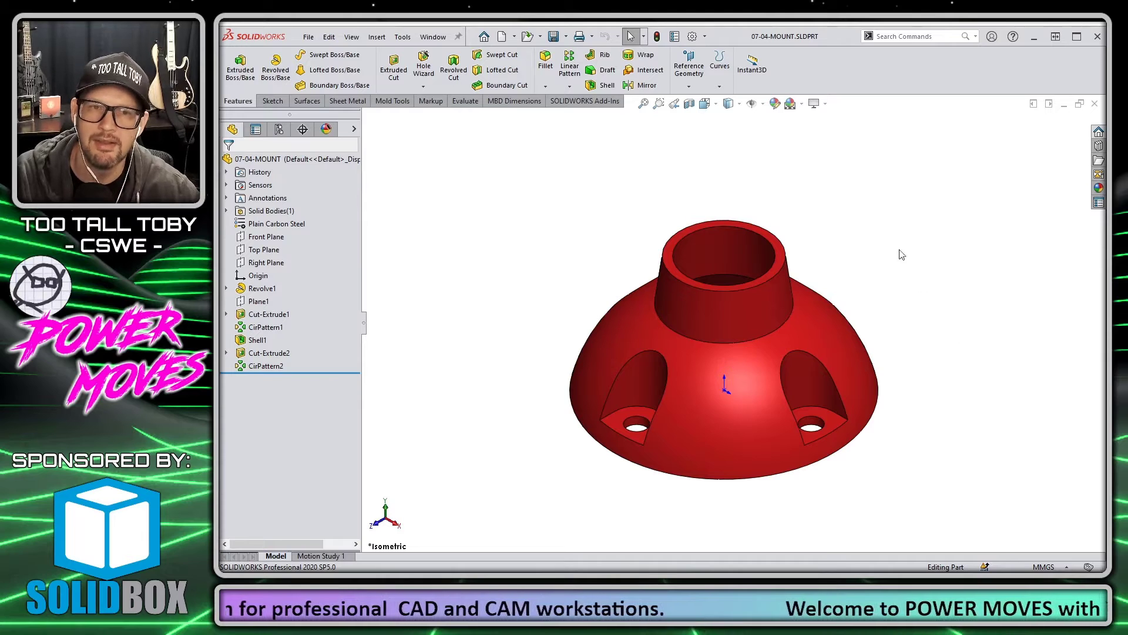
pyautogui.click(827, 104)
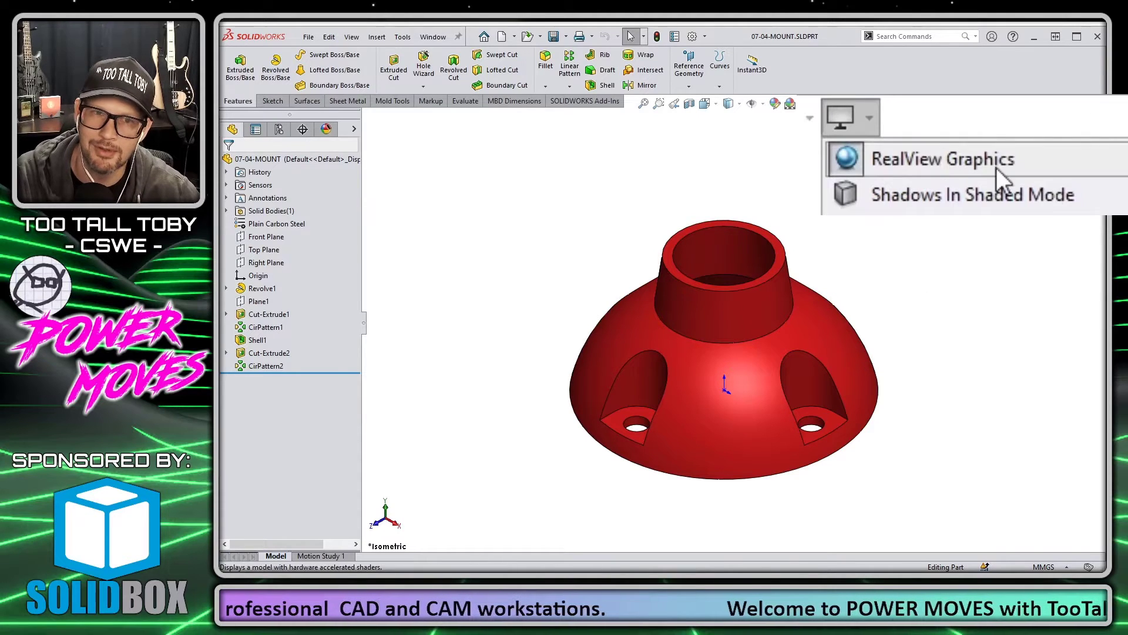
pyautogui.click(1049, 160)
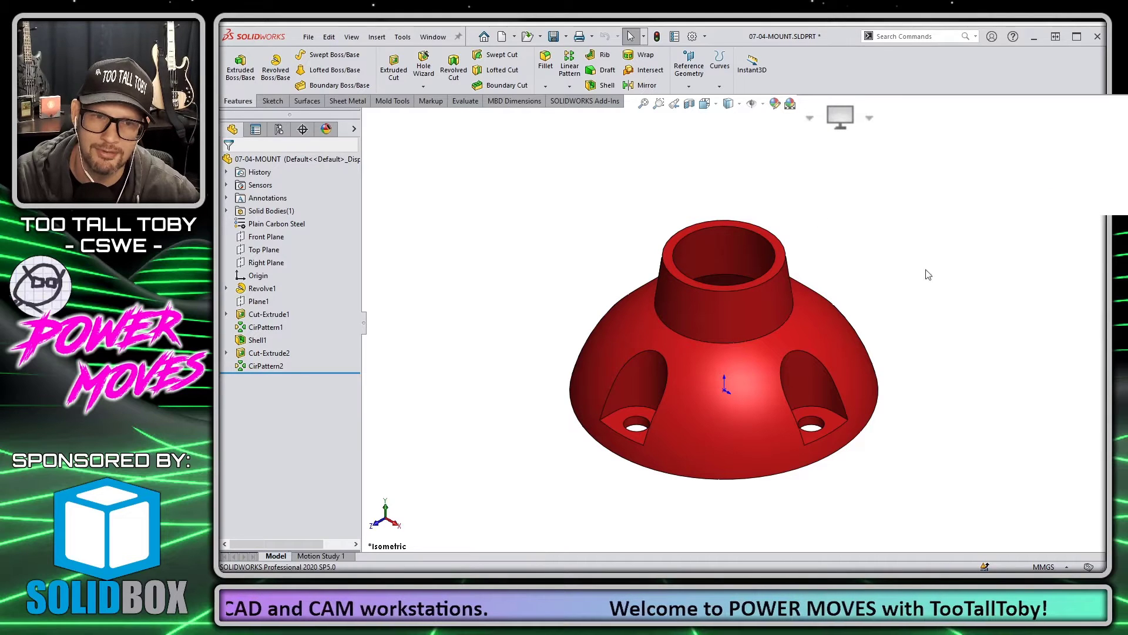
pyautogui.click(870, 122)
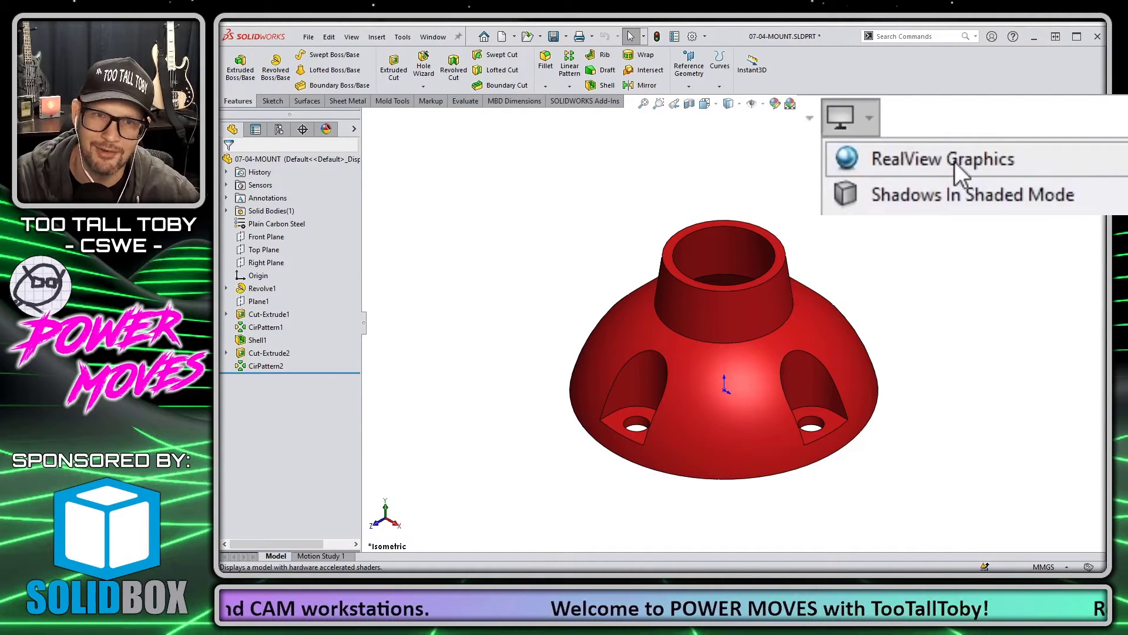
pyautogui.click(955, 161)
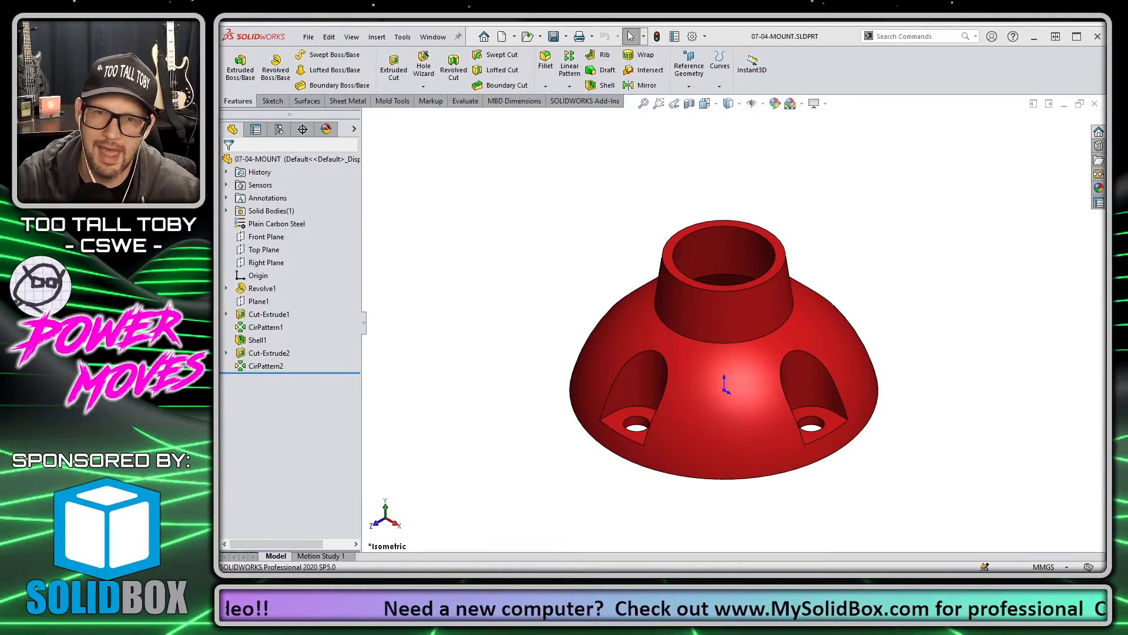
# - Close the SOLIDWORKS window to exit the program
pyautogui.click(1098, 37)
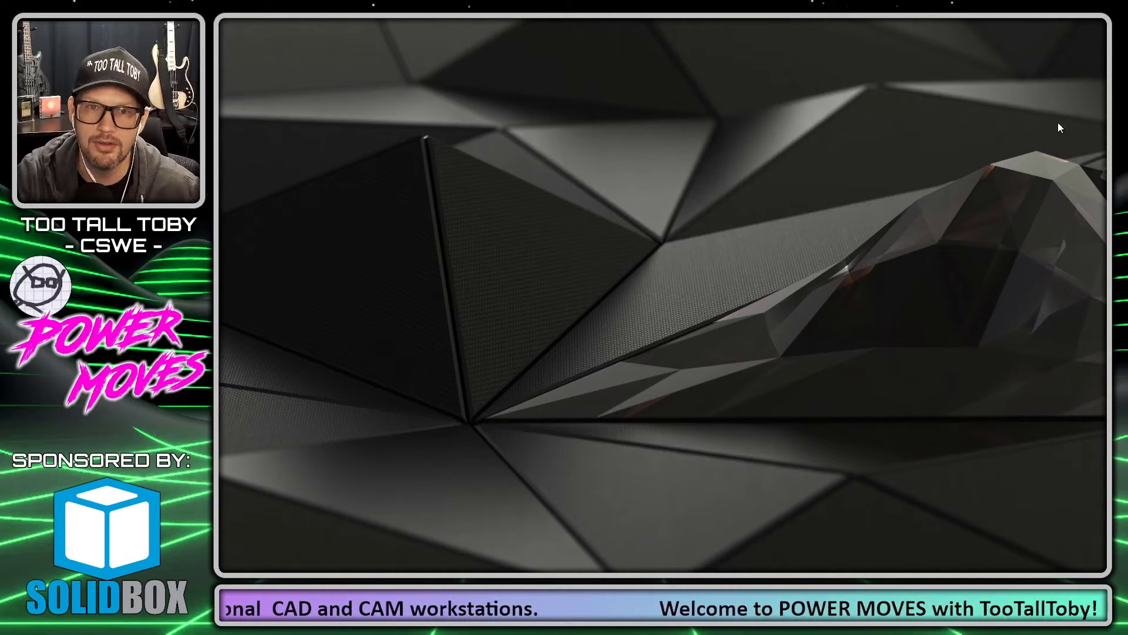
# - Open NVIDIA Control Panel from the desktop menu and view its System Information
pyautogui.rightClick(548, 80)
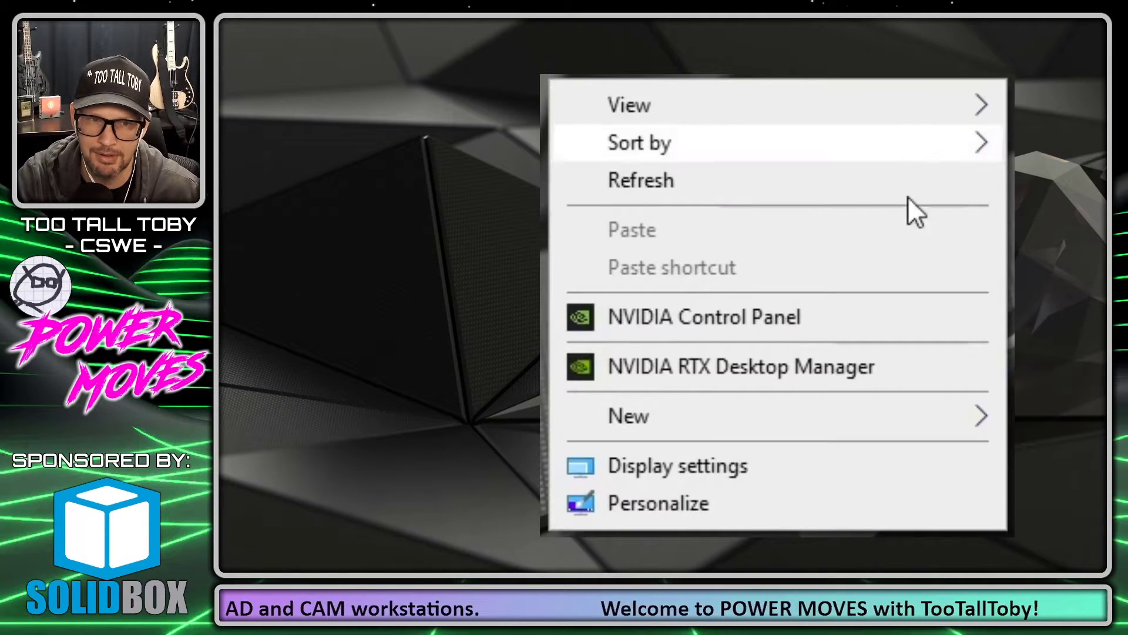
pyautogui.click(759, 320)
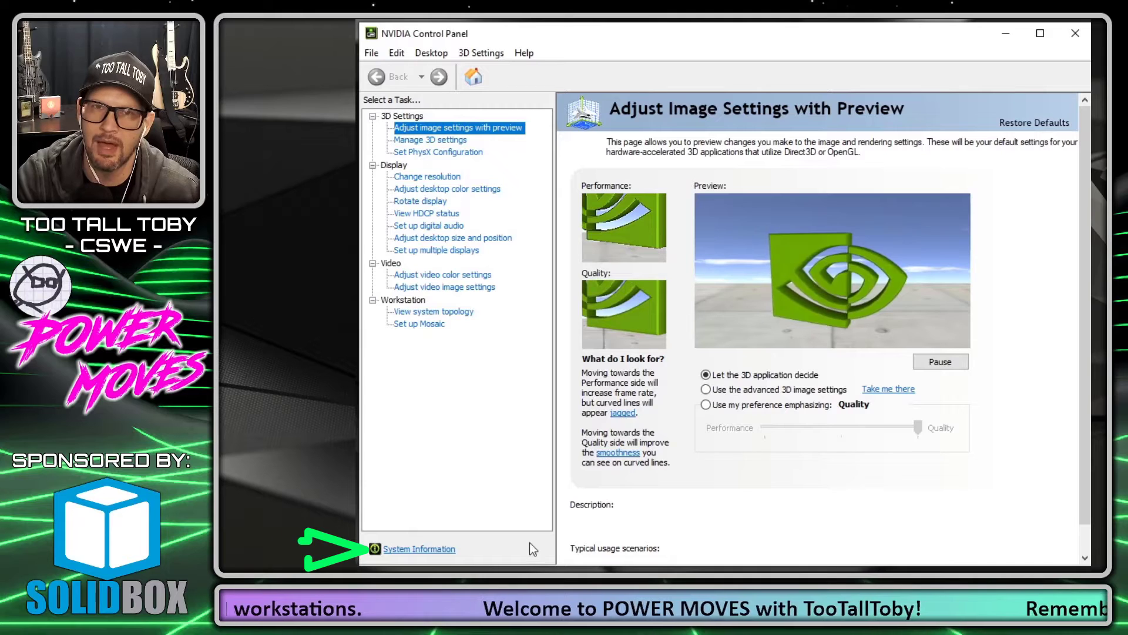
pyautogui.click(445, 552)
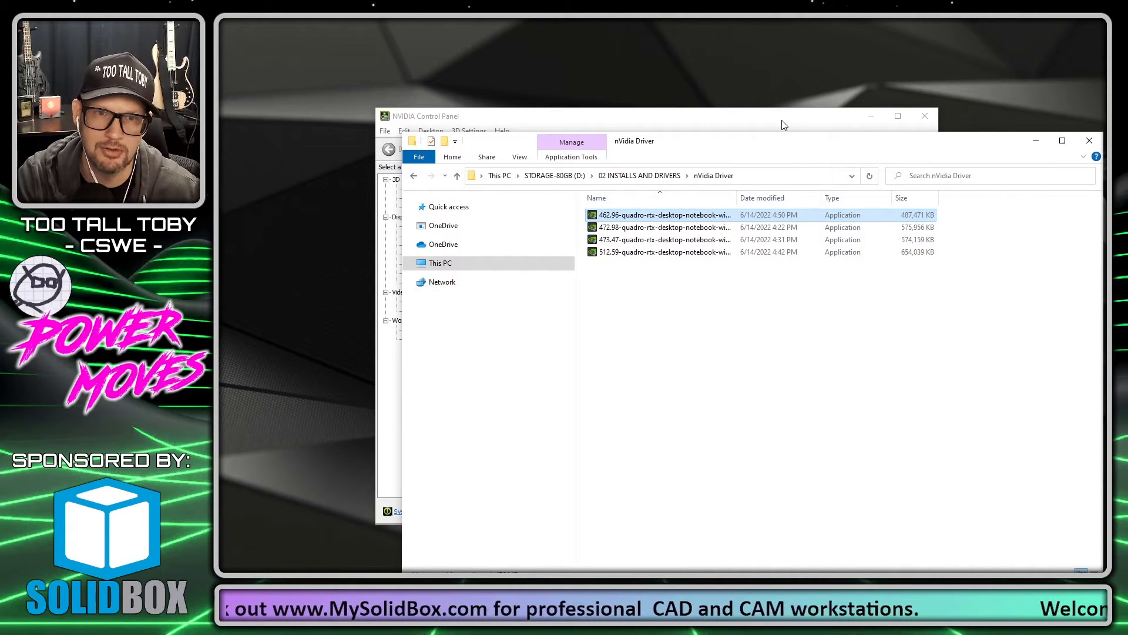
# - Run the 462.96 driver installer as administrator, accepting the default extraction folder
pyautogui.rightClick(651, 217)
pyautogui.click(693, 237)
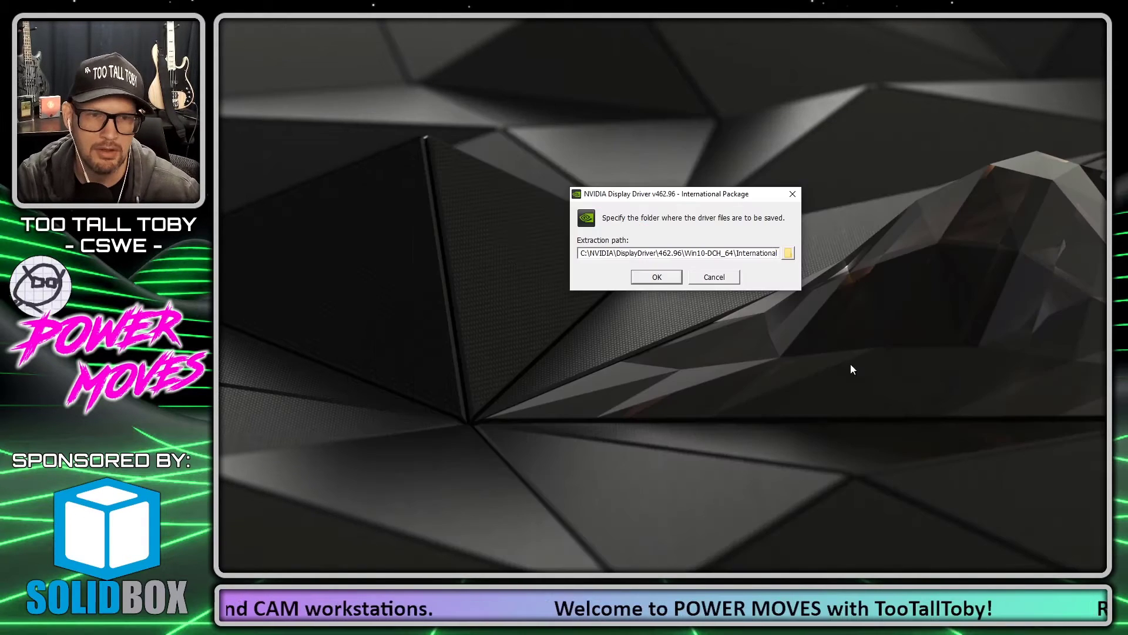
pyautogui.click(654, 277)
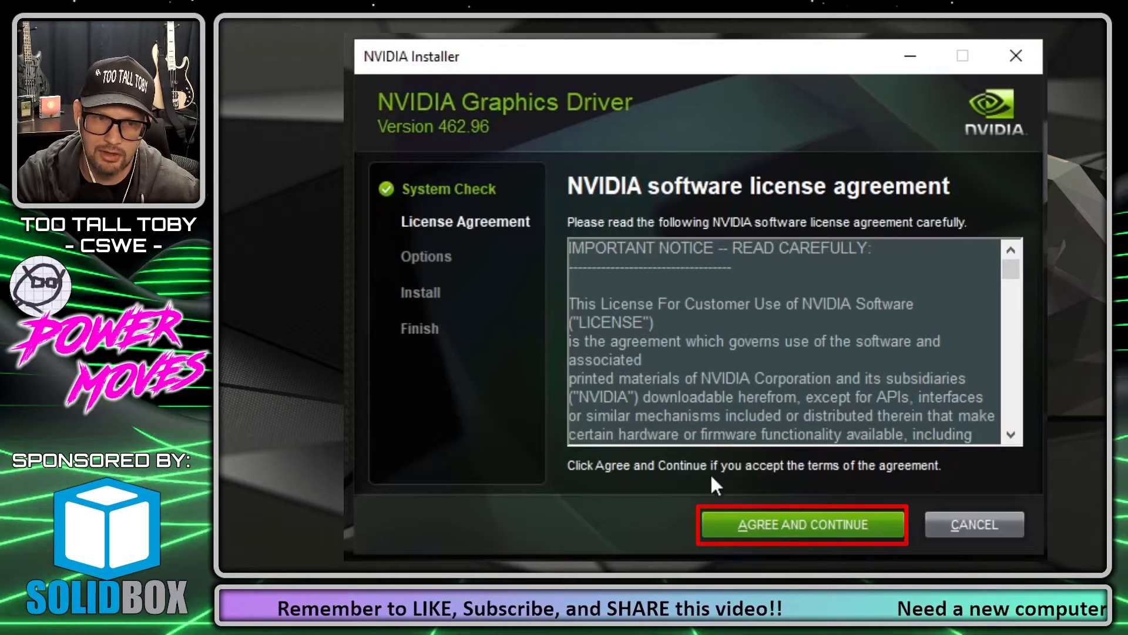
# - Accept the license and run a clean custom installation of the 462.96 driver
pyautogui.click(775, 525)
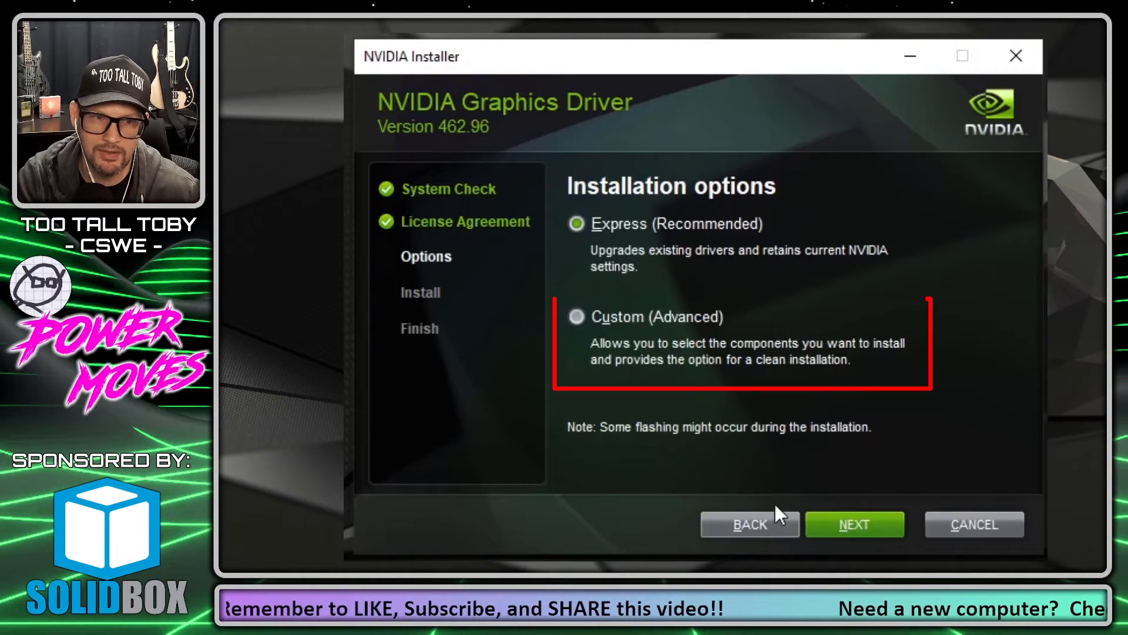
pyautogui.click(601, 320)
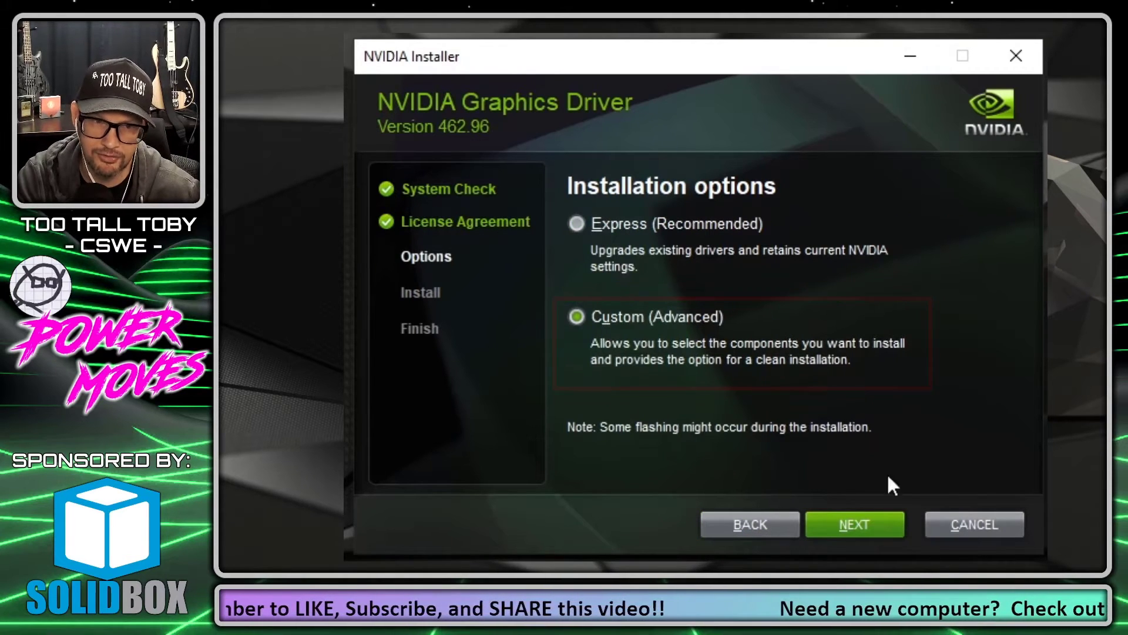
pyautogui.click(859, 520)
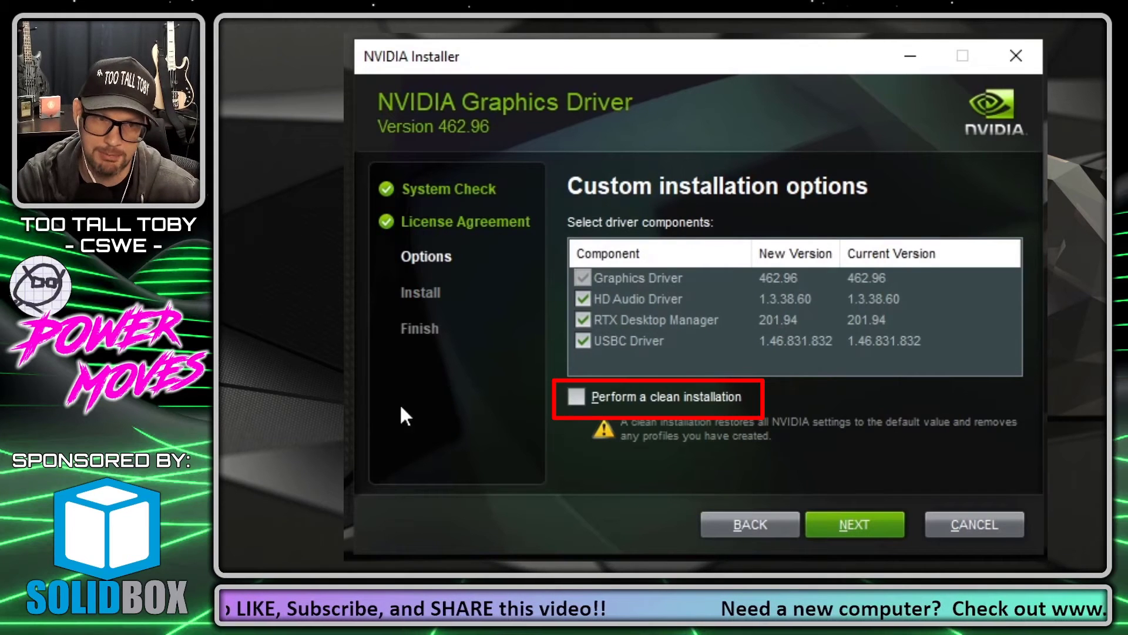
pyautogui.click(577, 397)
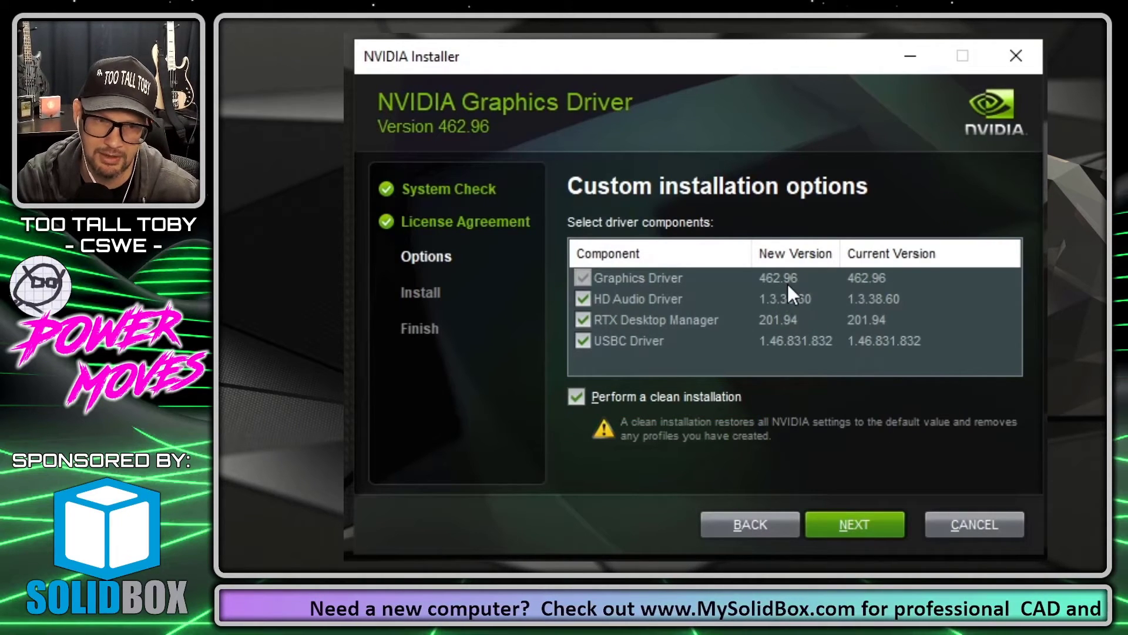
pyautogui.click(876, 523)
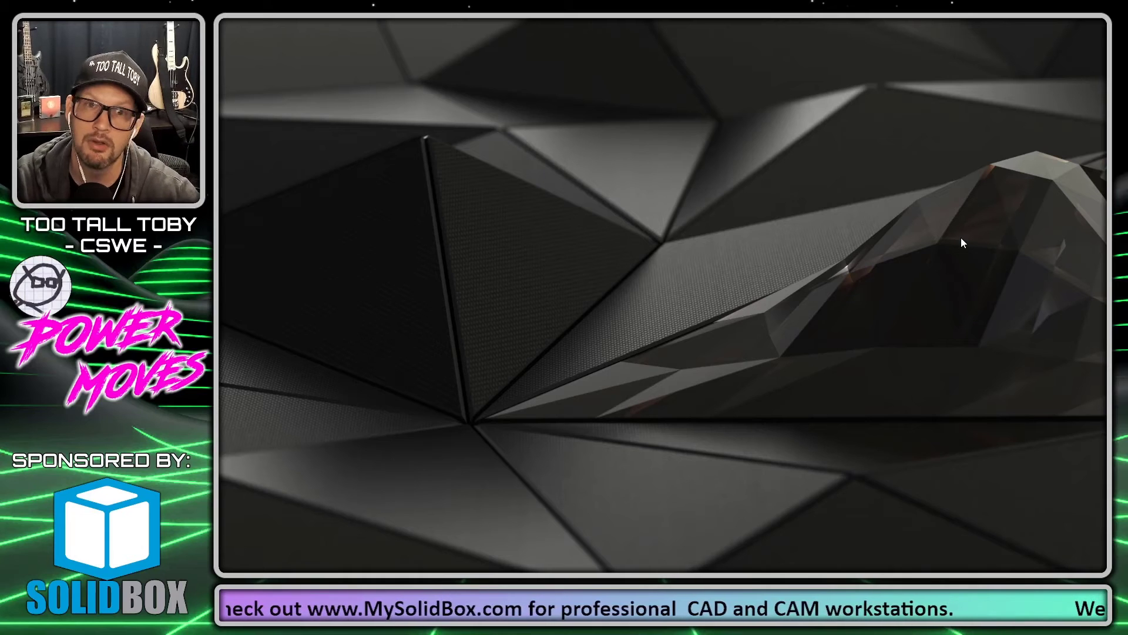
# - Check NVIDIA Control Panel's System Information to confirm driver 462.96 is installed
pyautogui.rightClick(688, 154)
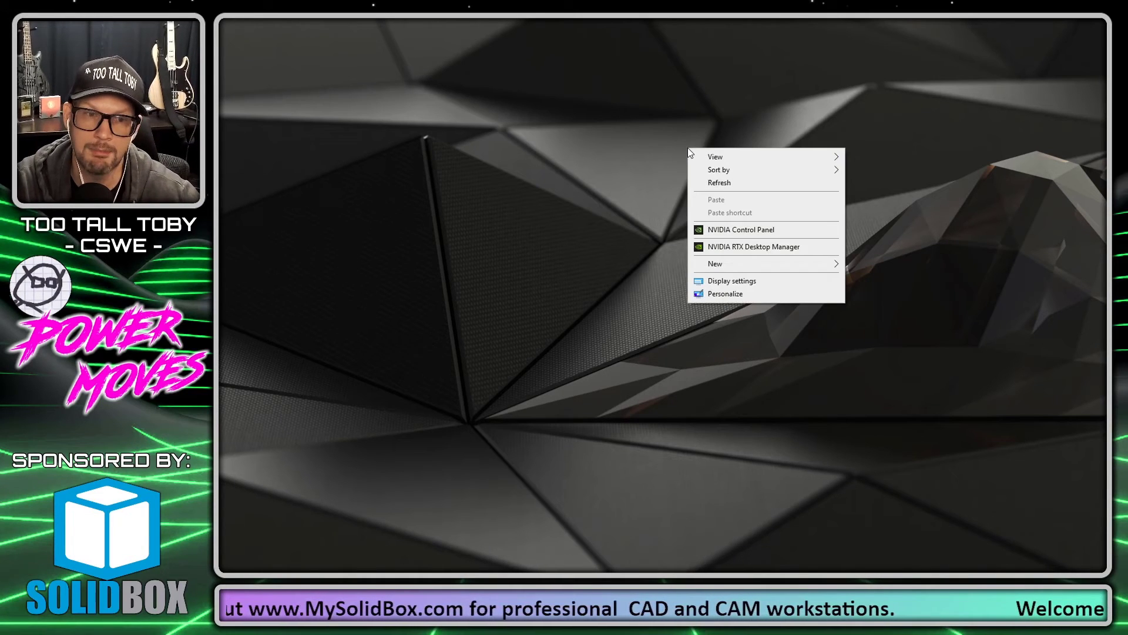
pyautogui.click(751, 230)
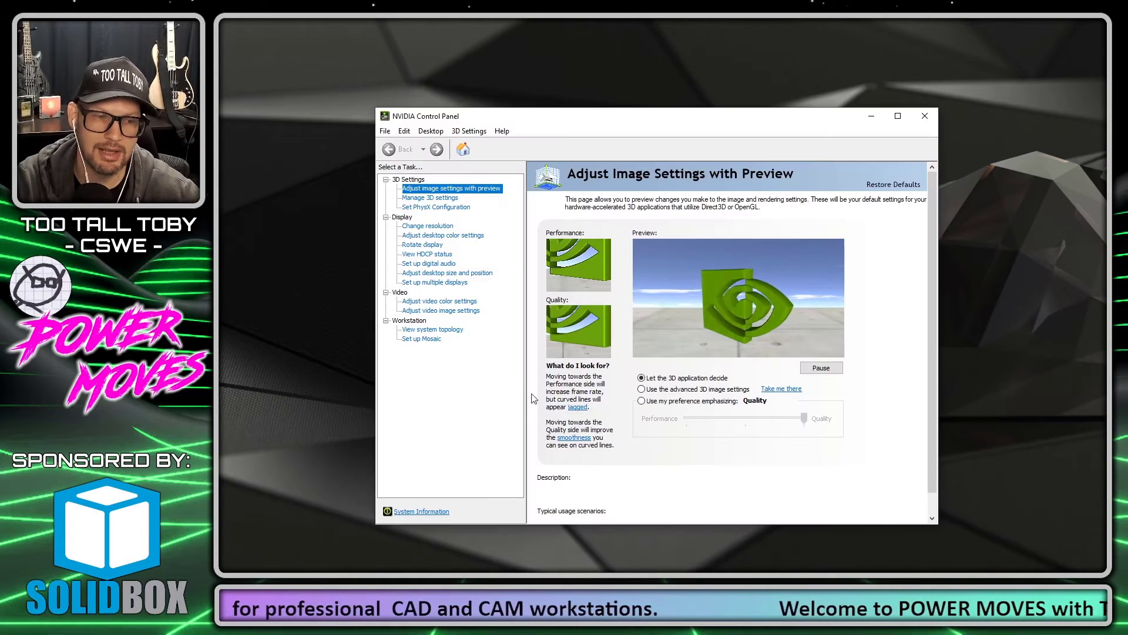
pyautogui.click(421, 512)
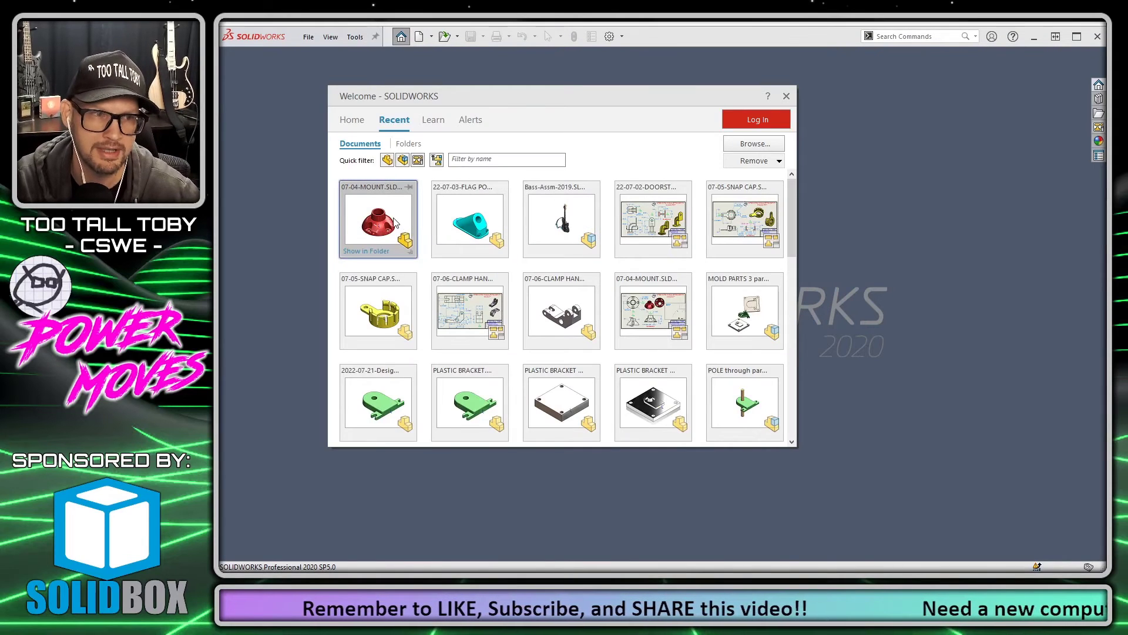
# - Open 07-04-MOUNT, orbit to view its inside, and turn RealView Graphics off
pyautogui.click(383, 221)
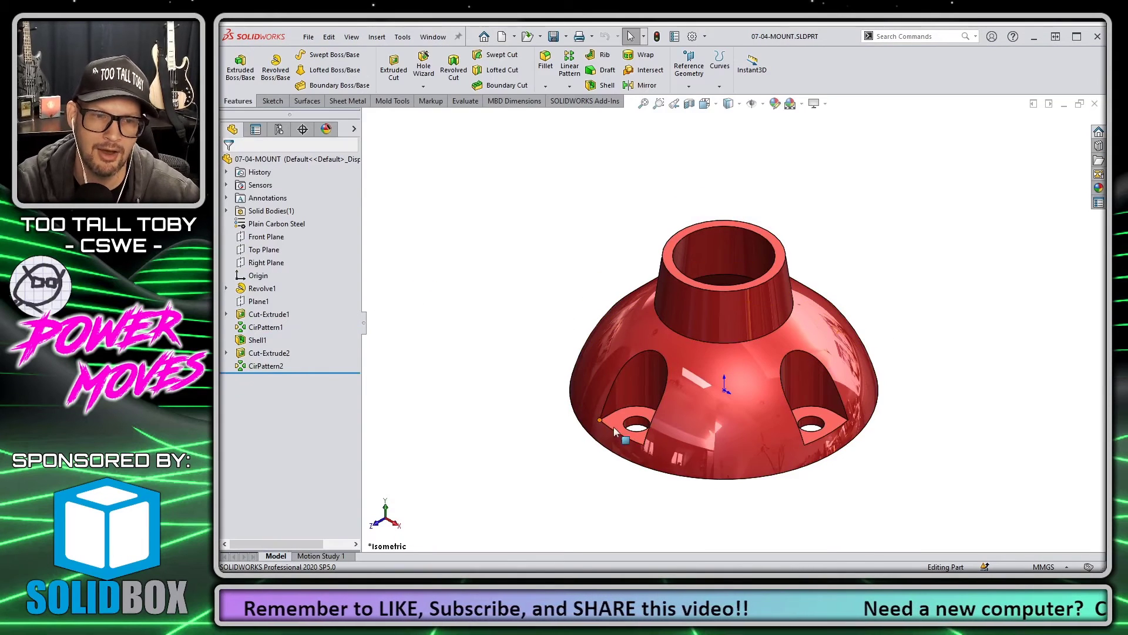
pyautogui.moveTo(911, 458); pyautogui.dragTo(865, 181, button='middle')
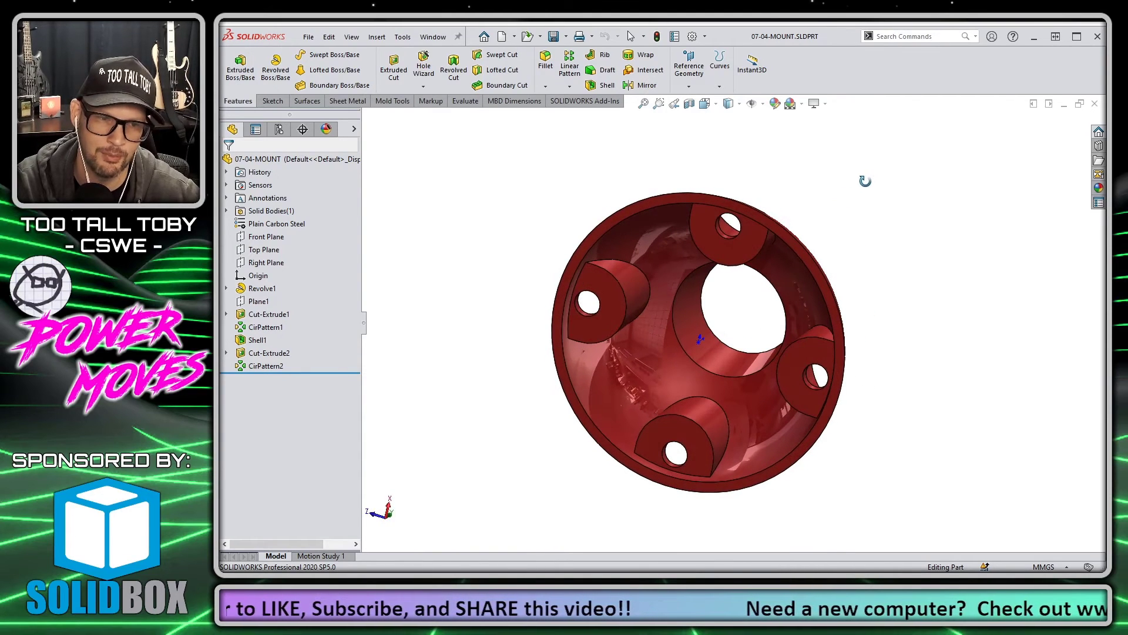
pyautogui.click(826, 105)
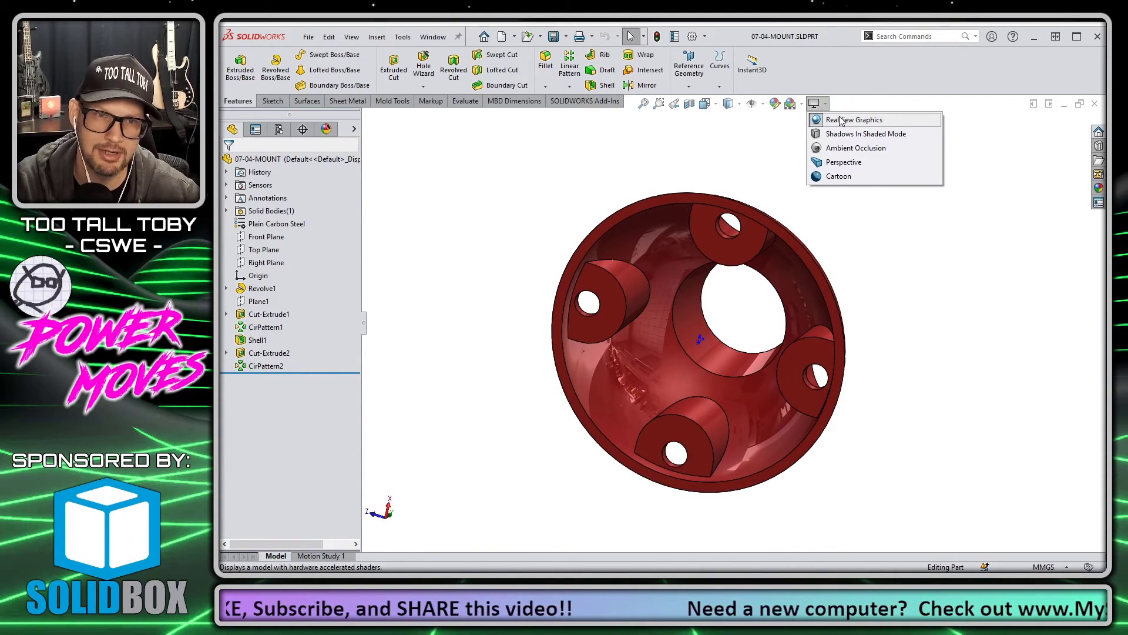
pyautogui.click(840, 120)
# - Turn RealView Graphics back on and orbit the mount to check its reflections
pyautogui.moveTo(856, 202); pyautogui.dragTo(851, 175, button='middle')
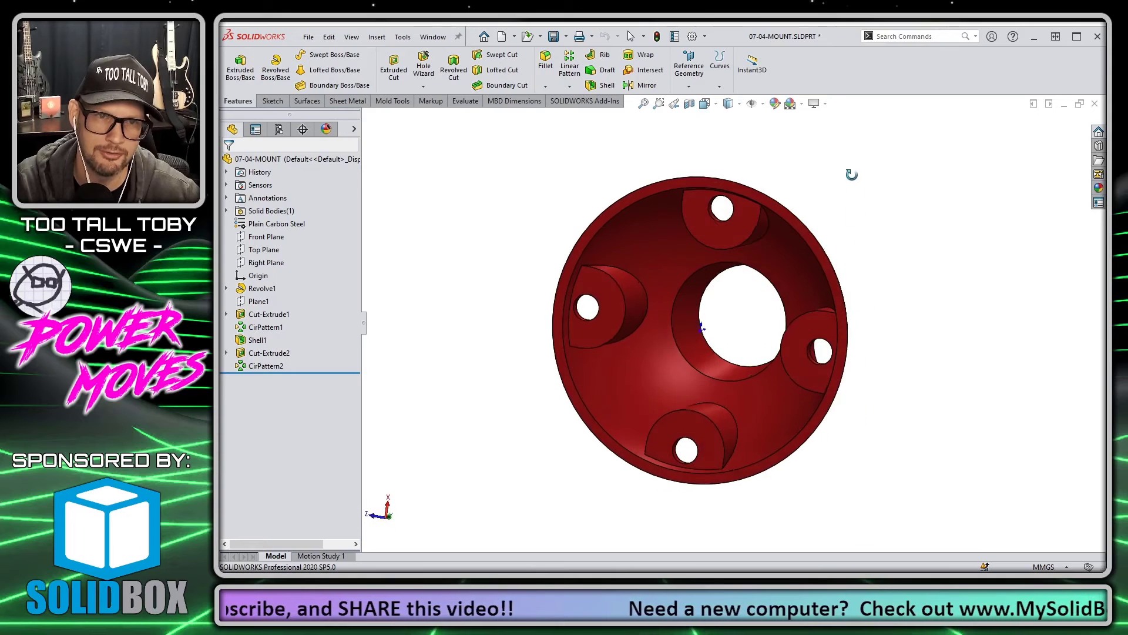
pyautogui.click(826, 105)
pyautogui.click(841, 121)
pyautogui.moveTo(891, 246)
pyautogui.mouseDown(button='middle')
pyautogui.moveTo(871, 208)
pyautogui.moveTo(869, 453)
pyautogui.moveTo(846, 476)
pyautogui.mouseUp(button='middle')
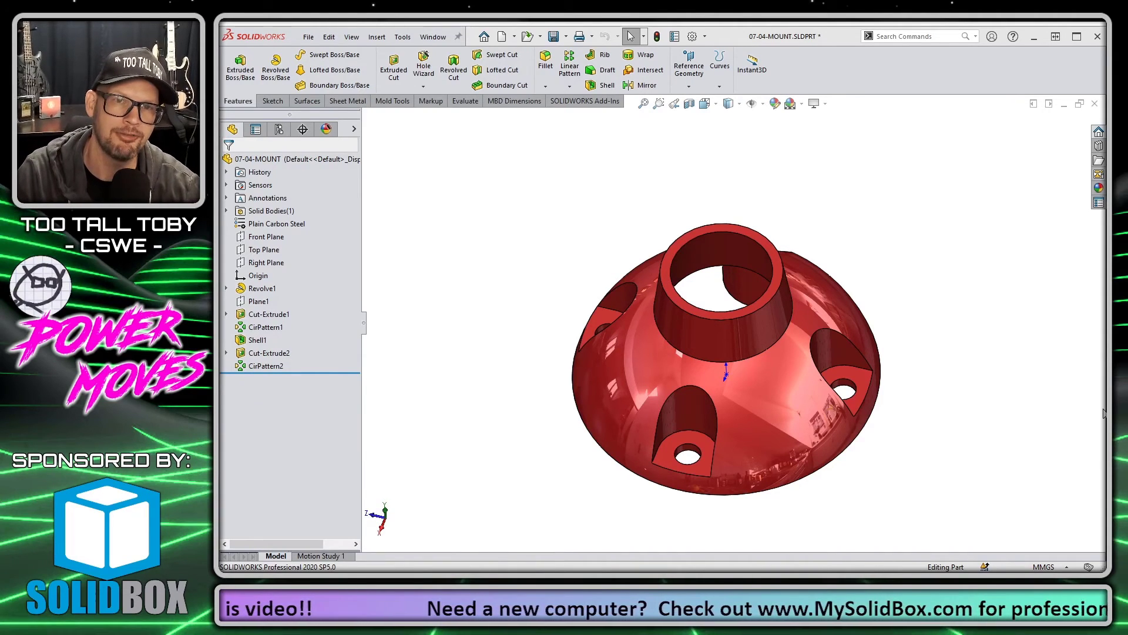
# - Minimize SOLIDWORKS and open System Properties' Hardware tab via an 'advanced sy' search
pyautogui.click(1034, 38)
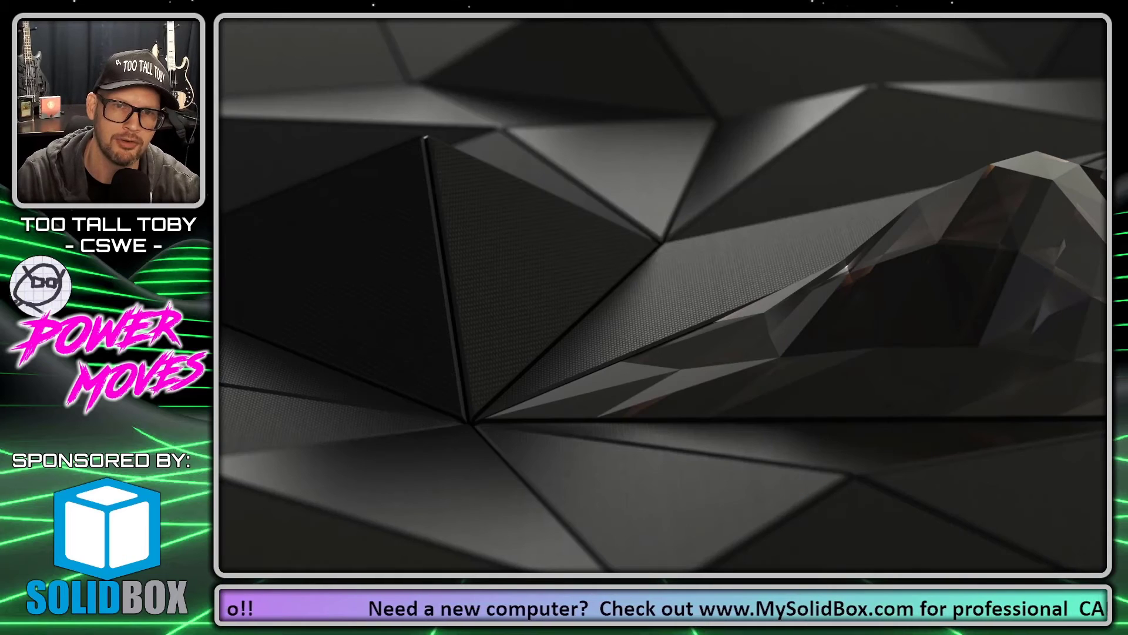
pyautogui.press('super')
pyautogui.write('advanced system')
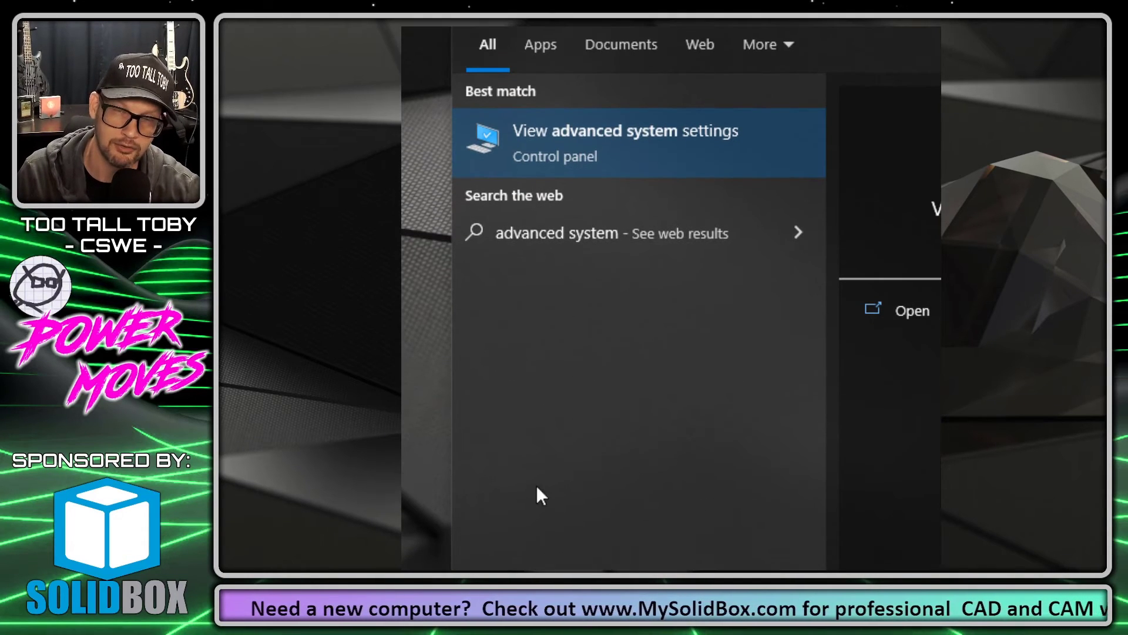
pyautogui.click(644, 145)
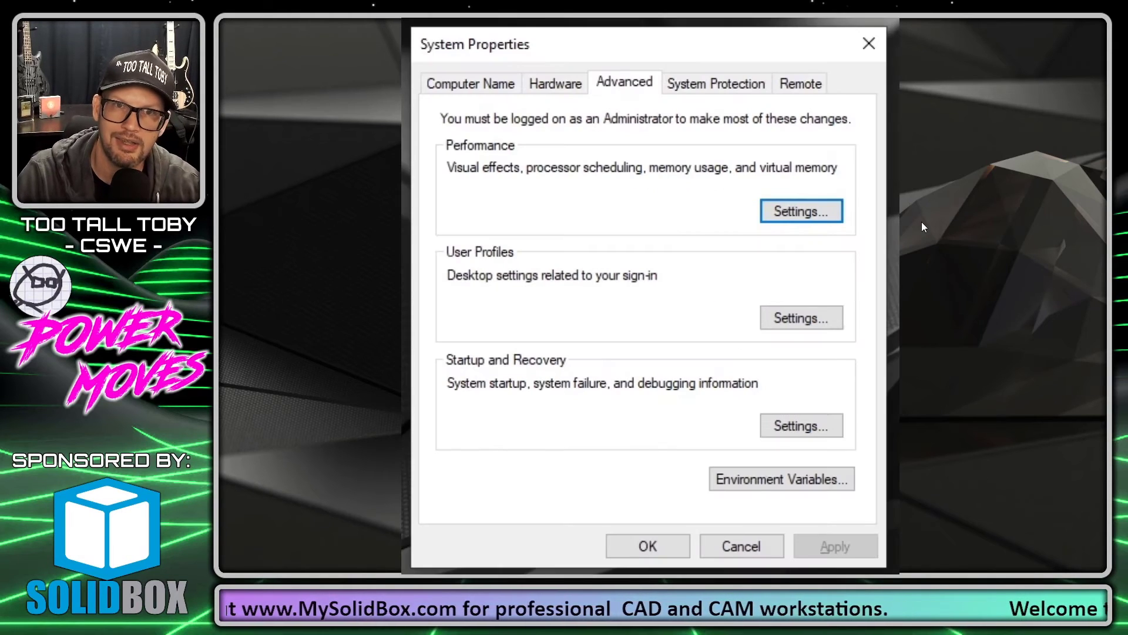
pyautogui.click(547, 84)
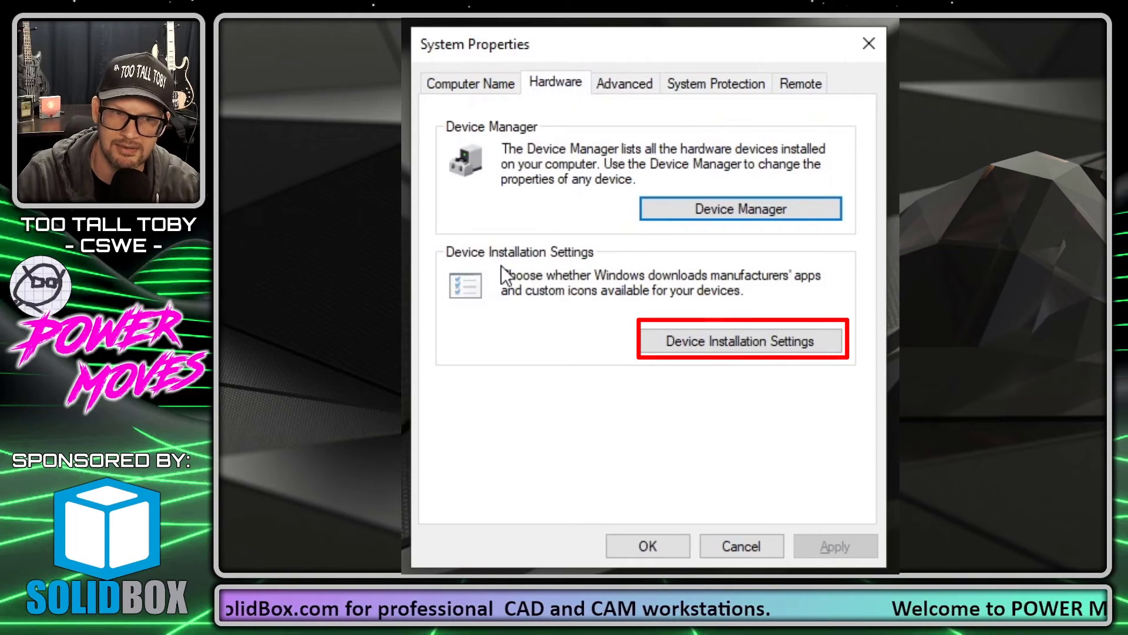
# - Set automatic manufacturer app and custom icon downloads to No and save
pyautogui.click(762, 341)
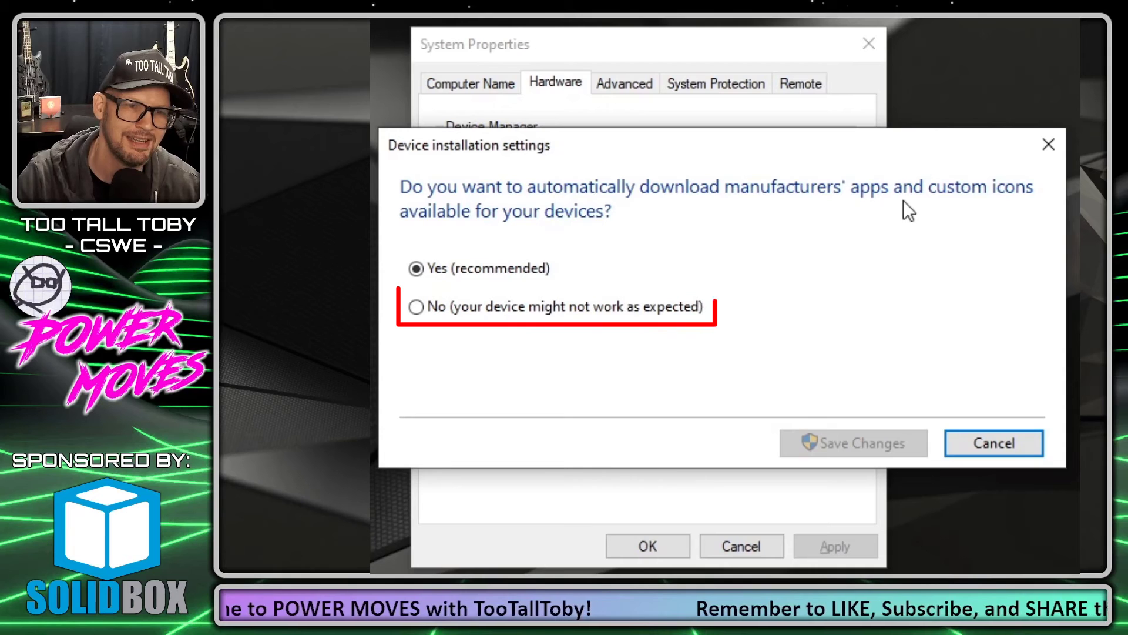
pyautogui.click(478, 307)
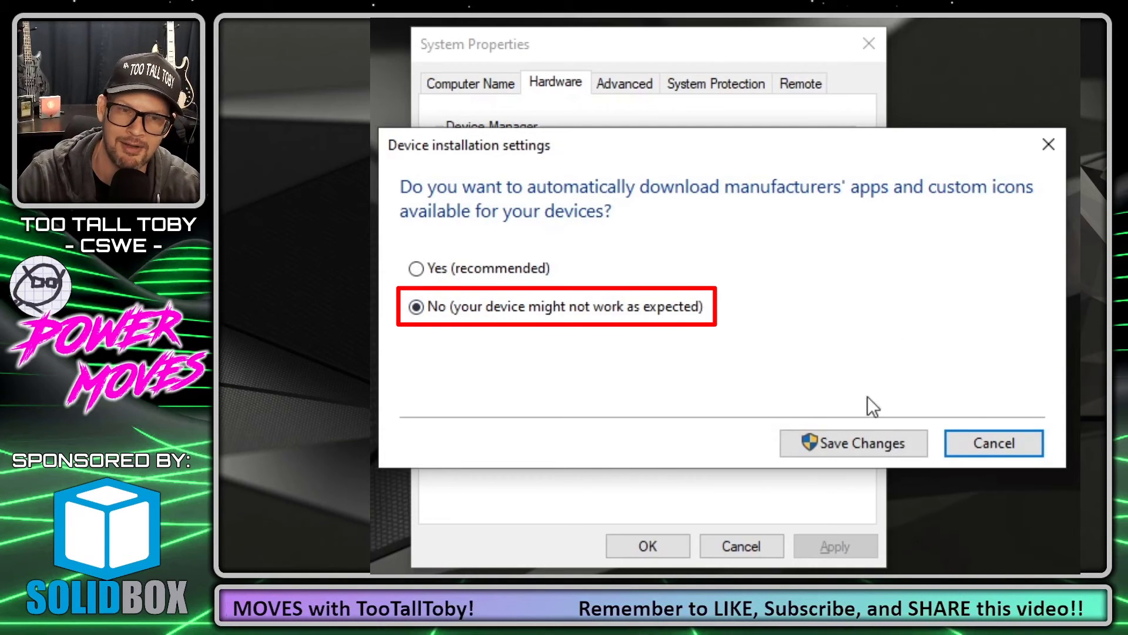
pyautogui.click(868, 440)
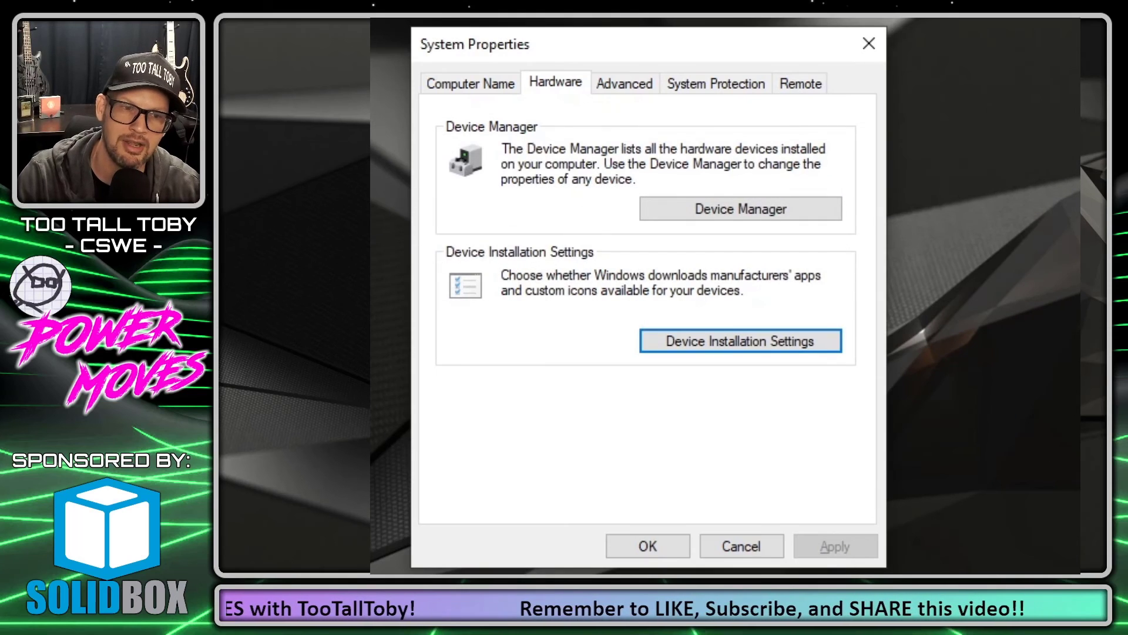